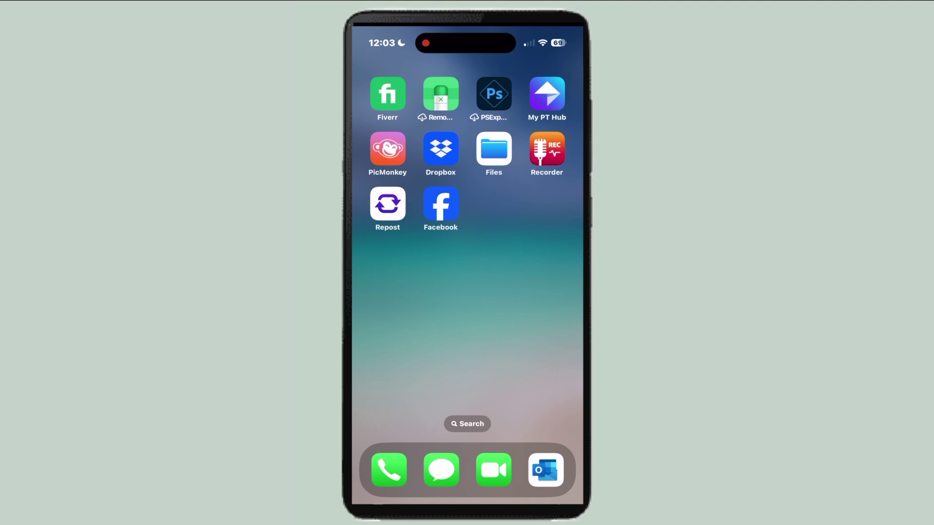
Launch the Facebook app from the phone's home screen.
click(440, 206)
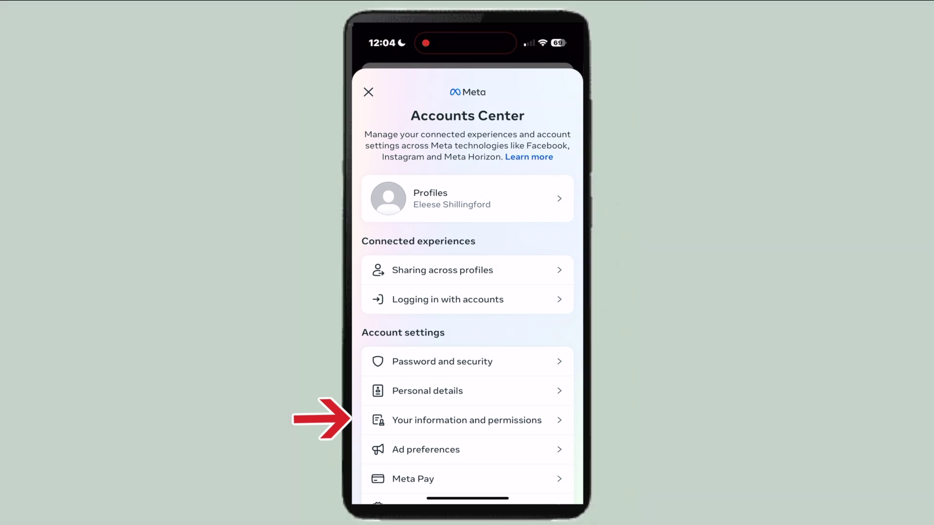
scroll(468, 305, down, 1)
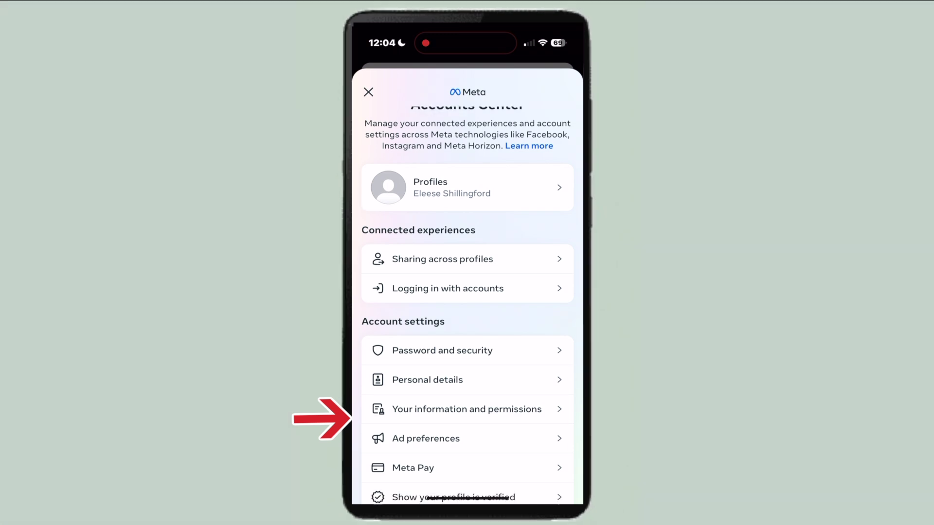
Go to 'Your information and permissions', then the 'Download your information' page.
click(467, 408)
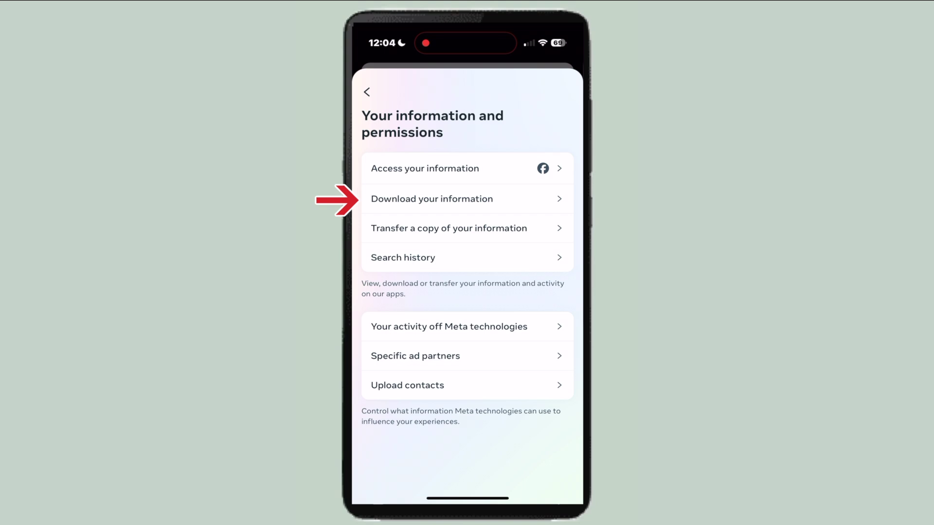
click(432, 199)
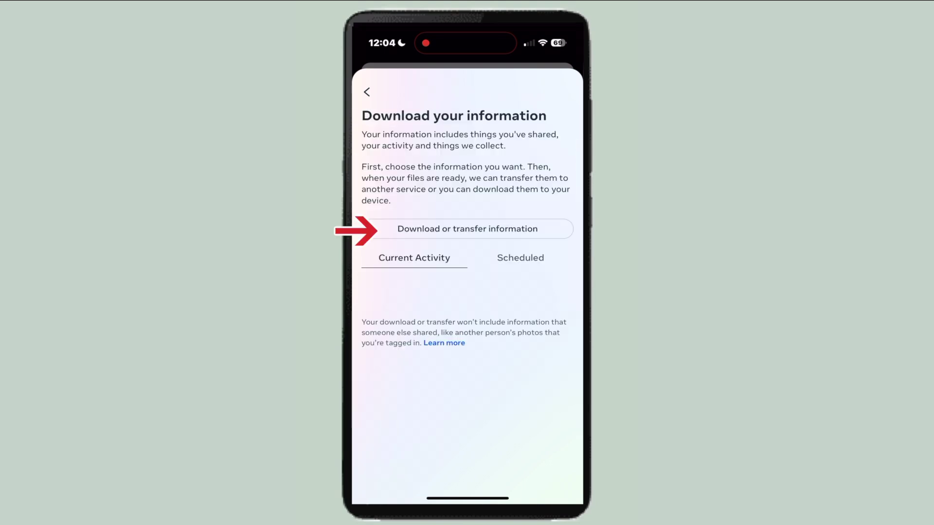
Start a new request for all available information, downloaded to this device.
click(467, 229)
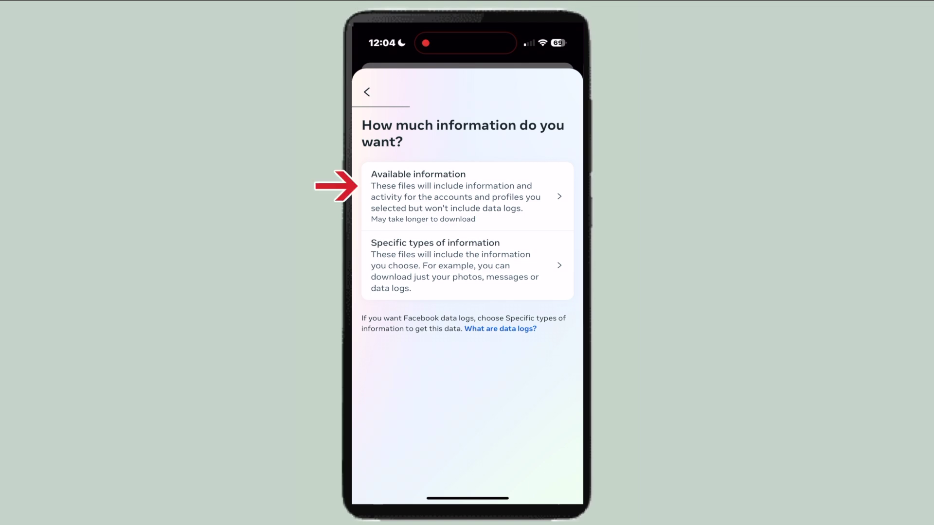
click(467, 196)
click(467, 474)
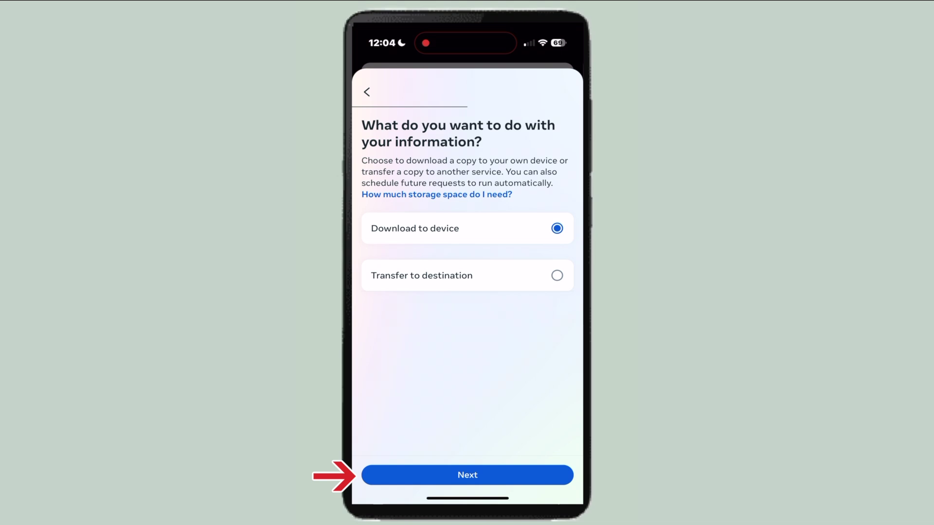
click(467, 474)
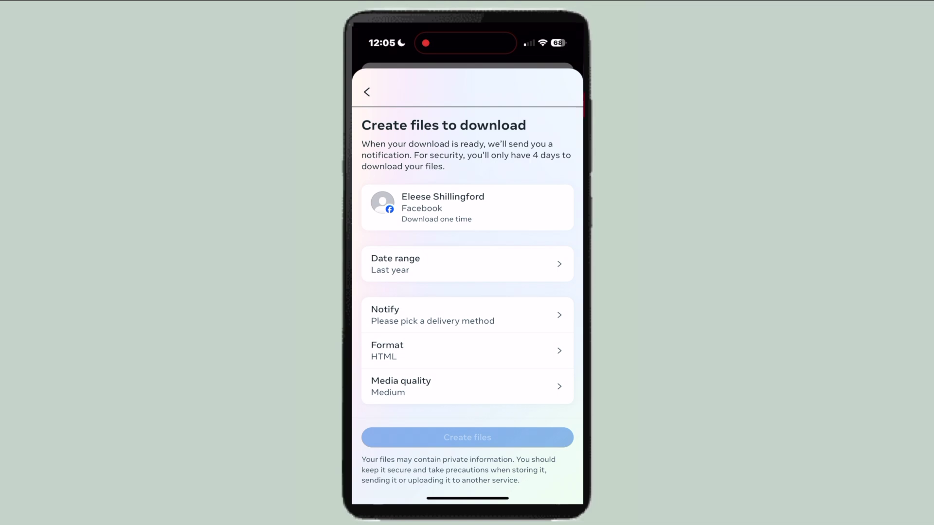
Review the notification, format and media quality options, keeping HTML and Medium.
click(467, 315)
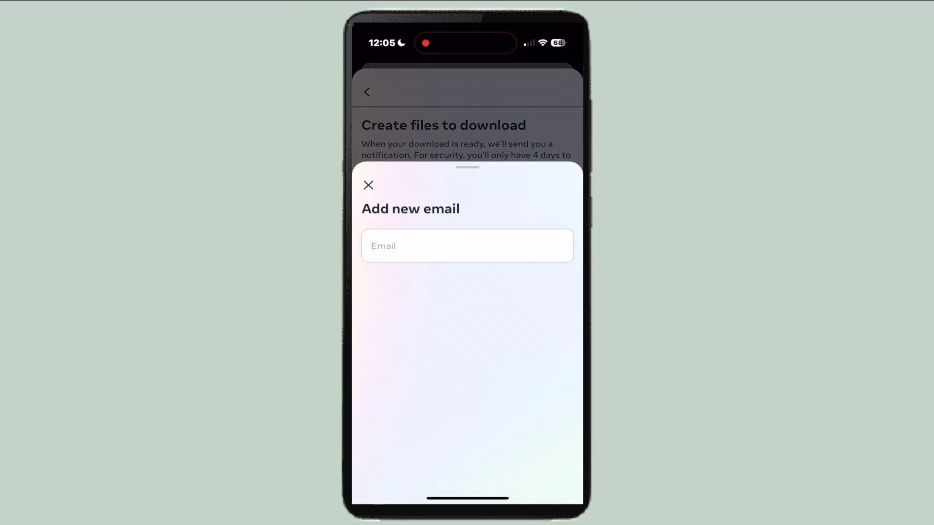
click(369, 184)
click(467, 348)
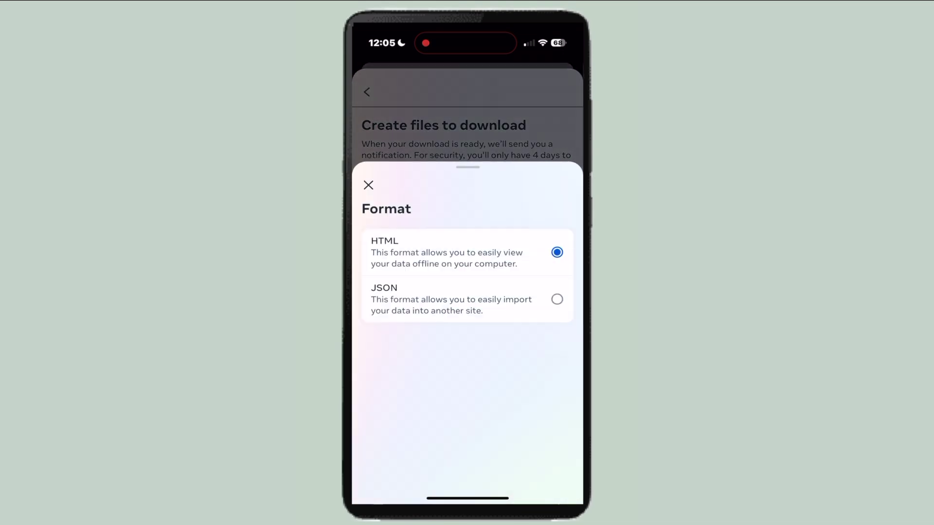
click(368, 184)
click(467, 385)
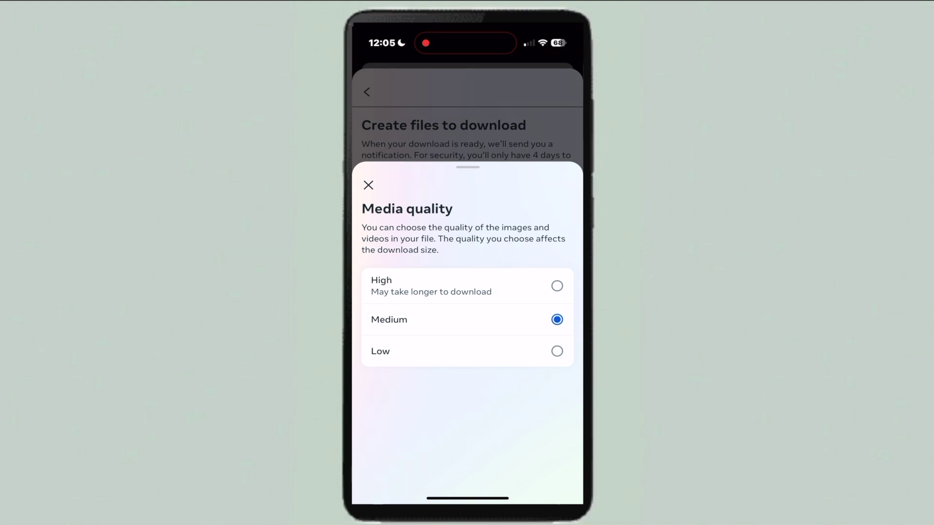
click(369, 185)
Set the download date range to 'Last week' and save it.
click(467, 281)
click(467, 150)
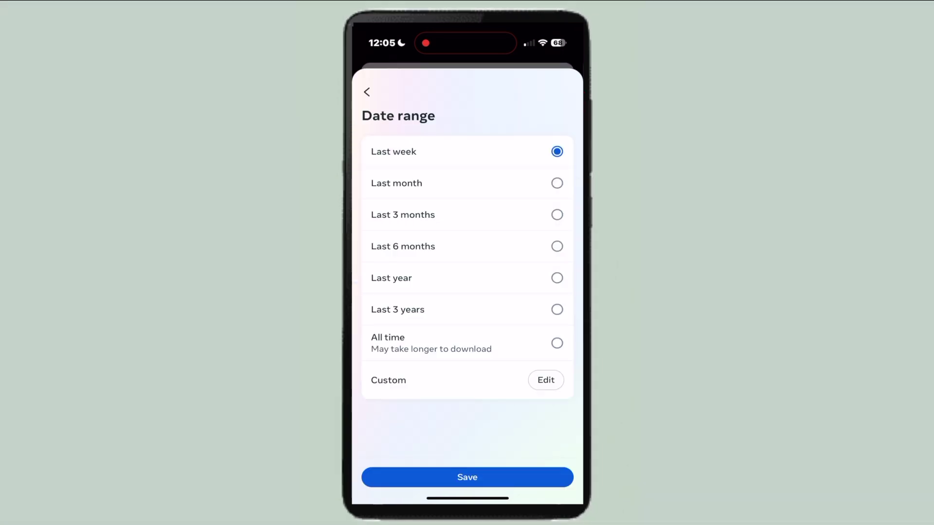
click(467, 478)
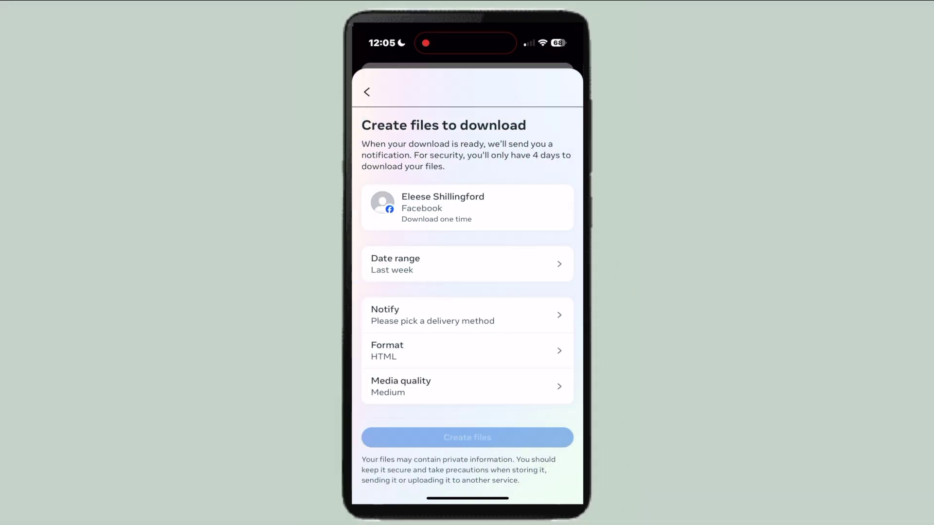